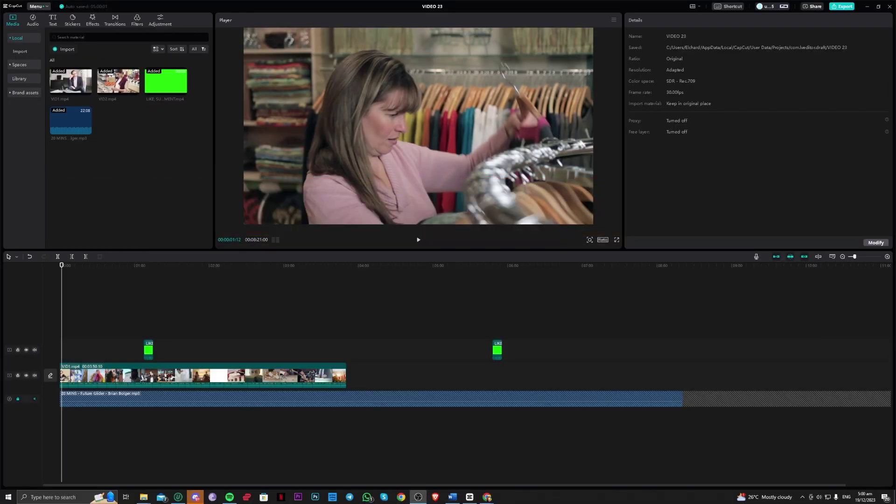
- Skim through the footage on the timeline and unmute the background music track
{"action": "left_click_drag", "start_coordinate": [106, 265], "coordinate": [112, 264]}
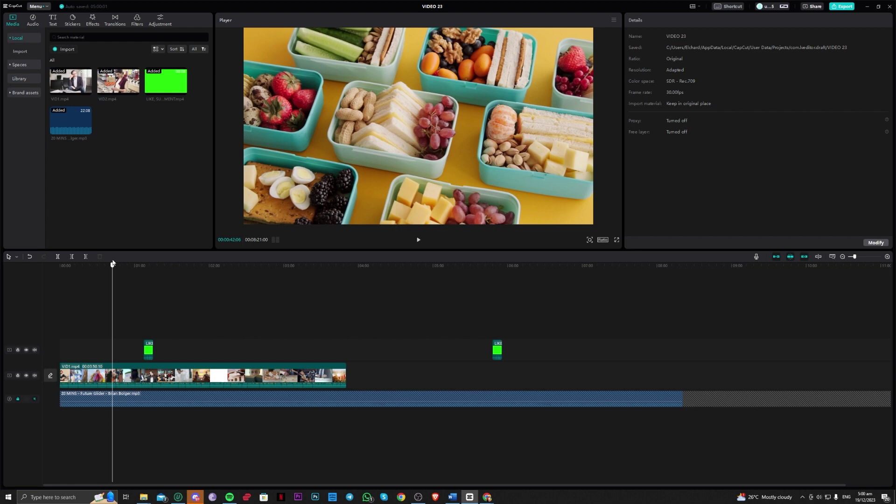
{"action": "left_click_drag", "start_coordinate": [113, 264], "coordinate": [89, 289]}
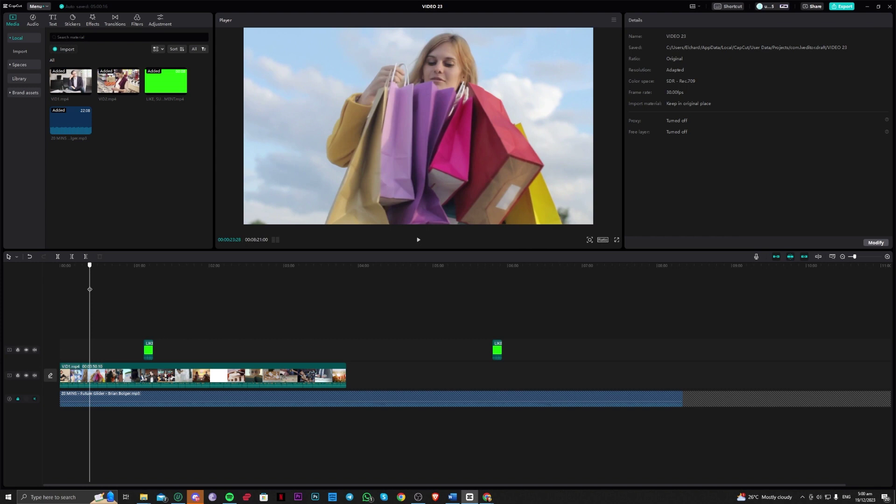
{"action": "left_click_drag", "start_coordinate": [89, 290], "coordinate": [80, 376]}
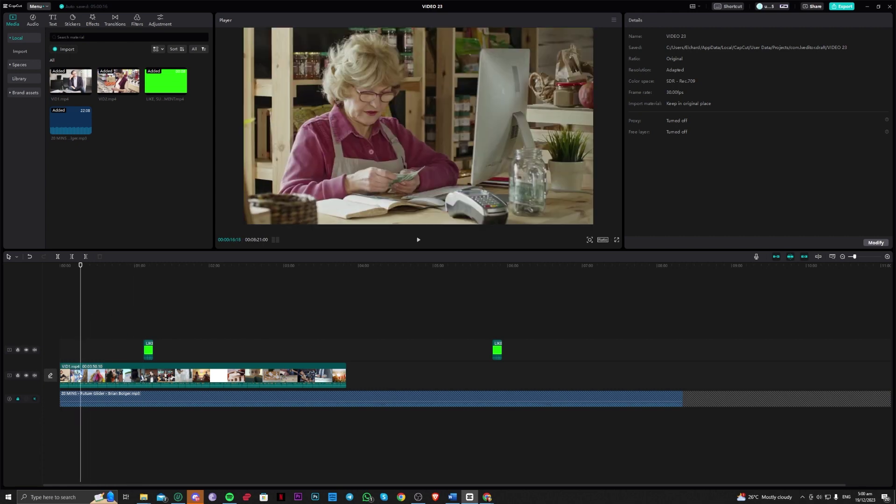
{"action": "left_click", "coordinate": [35, 399]}
- Briefly preview the shopping bags shot, then return the playhead to 0:00
{"action": "left_click_drag", "start_coordinate": [81, 266], "coordinate": [90, 283]}
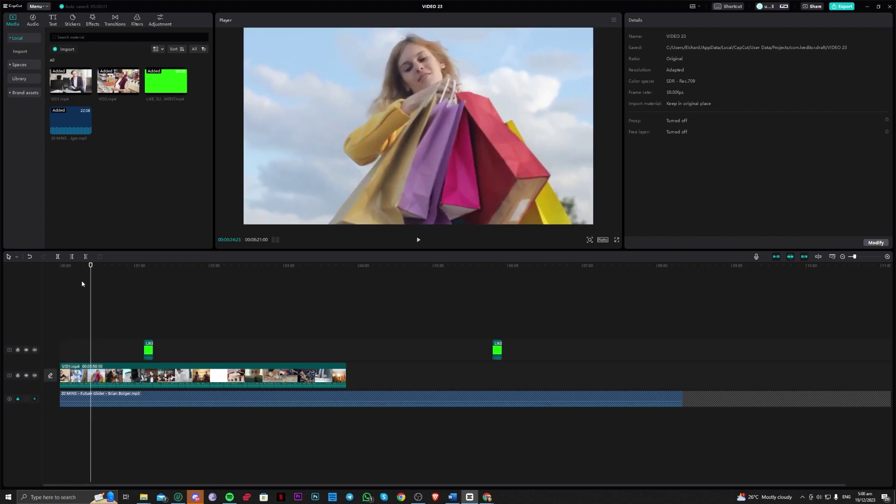
{"action": "left_click", "coordinate": [418, 240]}
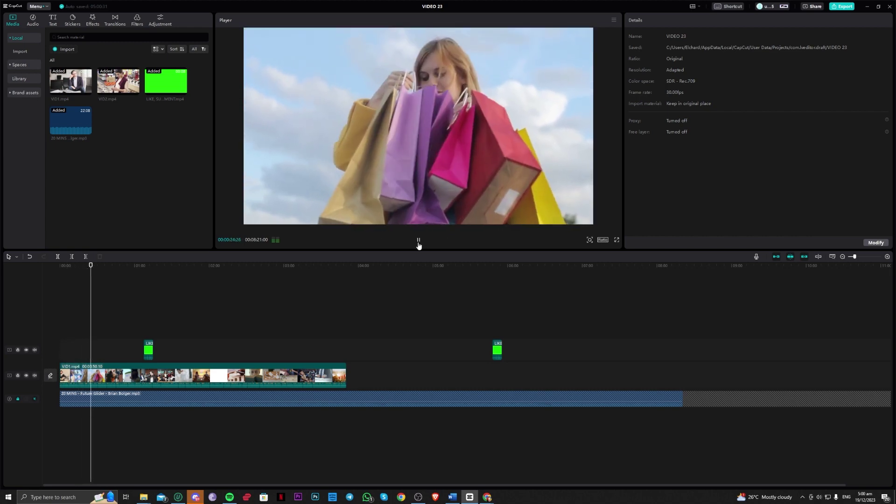
{"action": "left_click", "coordinate": [418, 239]}
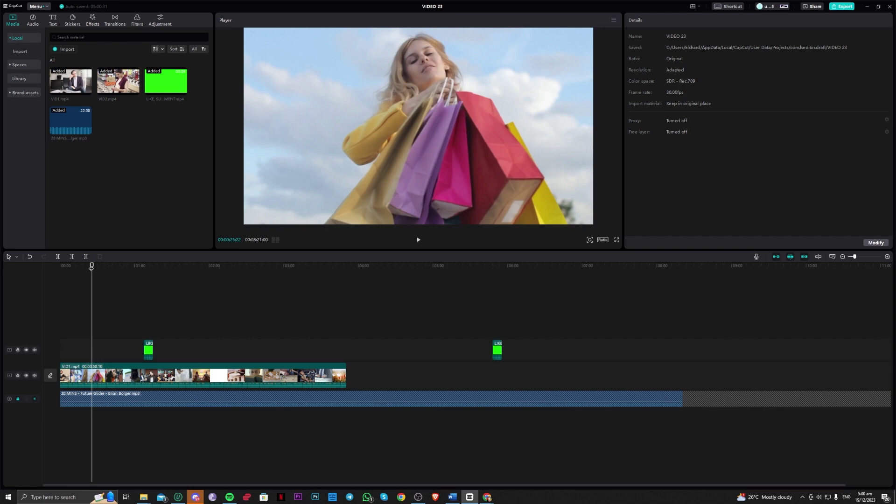
{"action": "left_click_drag", "start_coordinate": [91, 266], "coordinate": [60, 267]}
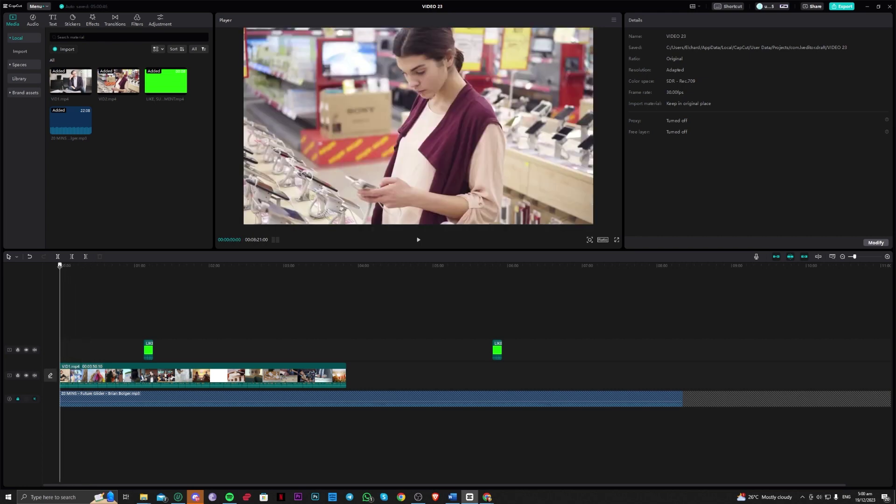
- Create auto captions with English as the source language and no translation
{"action": "left_click", "coordinate": [52, 22]}
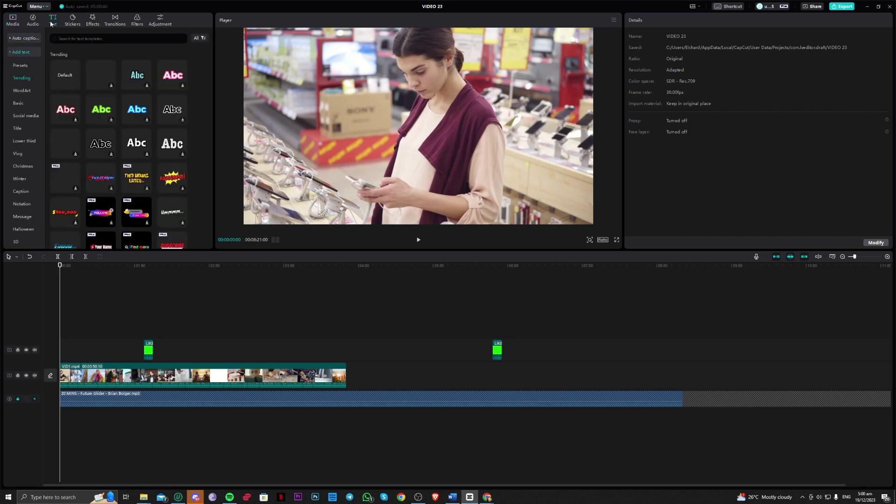
{"action": "left_click", "coordinate": [32, 40]}
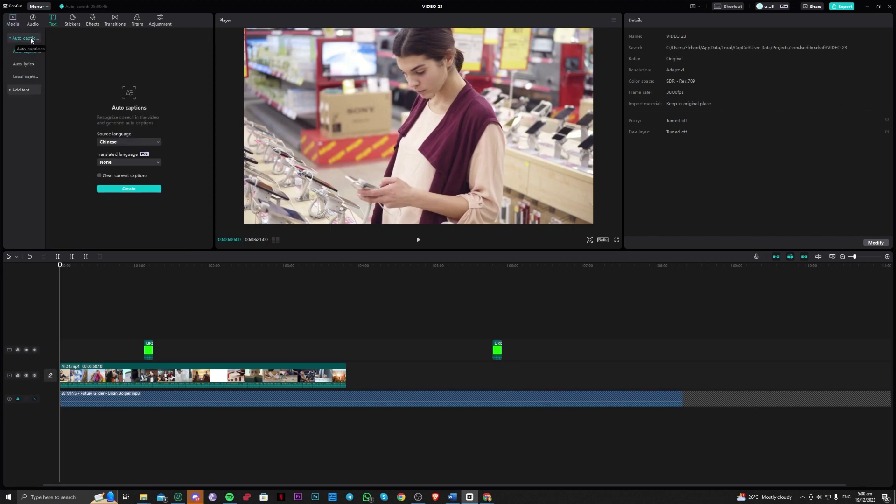
{"action": "left_click", "coordinate": [142, 144]}
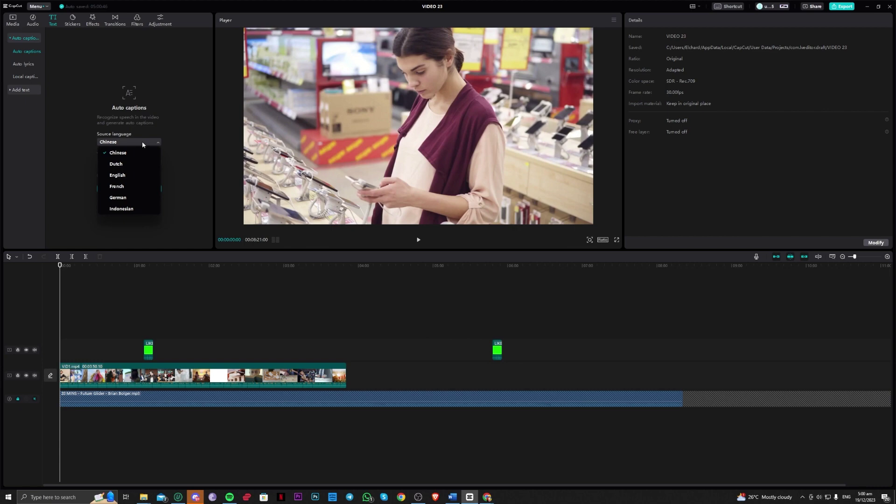
{"action": "left_click", "coordinate": [148, 175]}
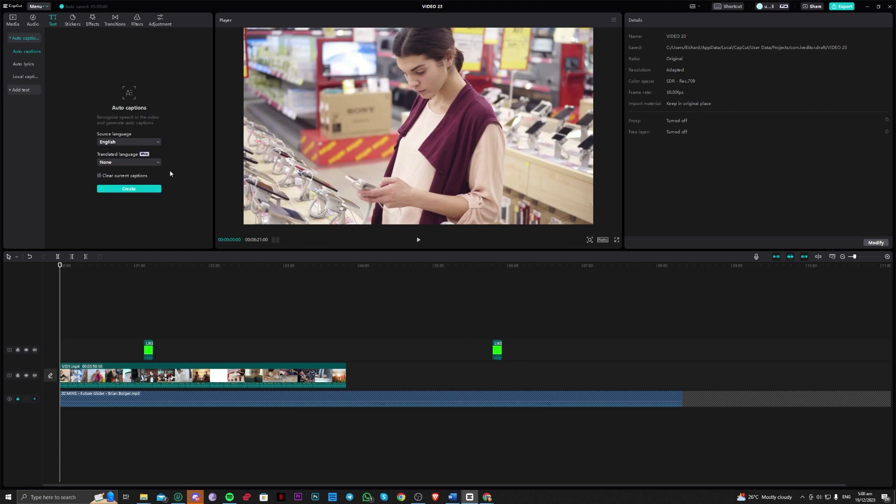
{"action": "left_click", "coordinate": [143, 163]}
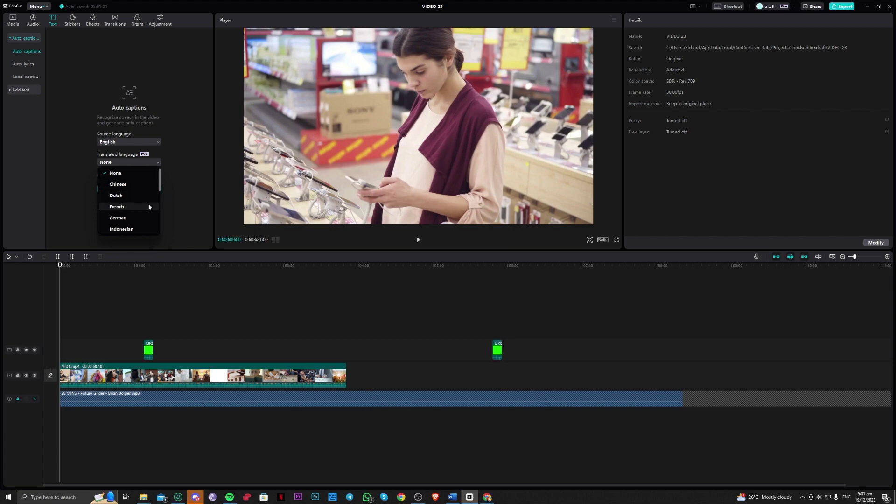
{"action": "left_click", "coordinate": [188, 164]}
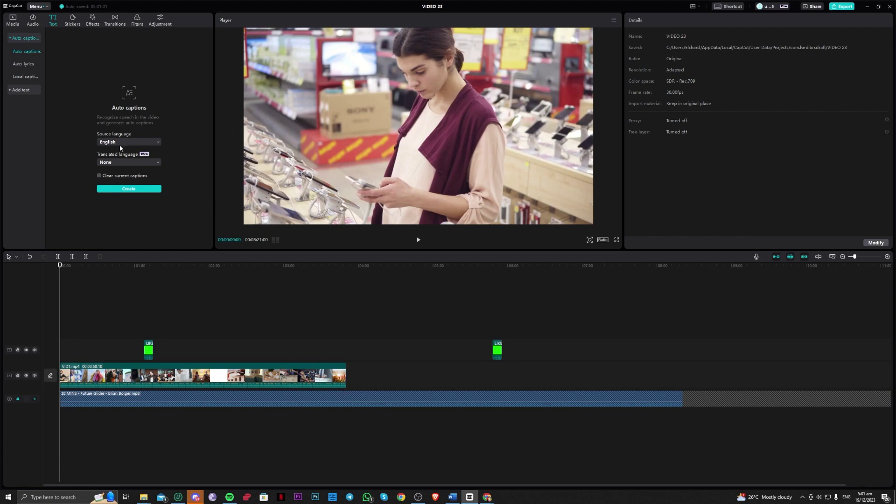
{"action": "left_click", "coordinate": [133, 189]}
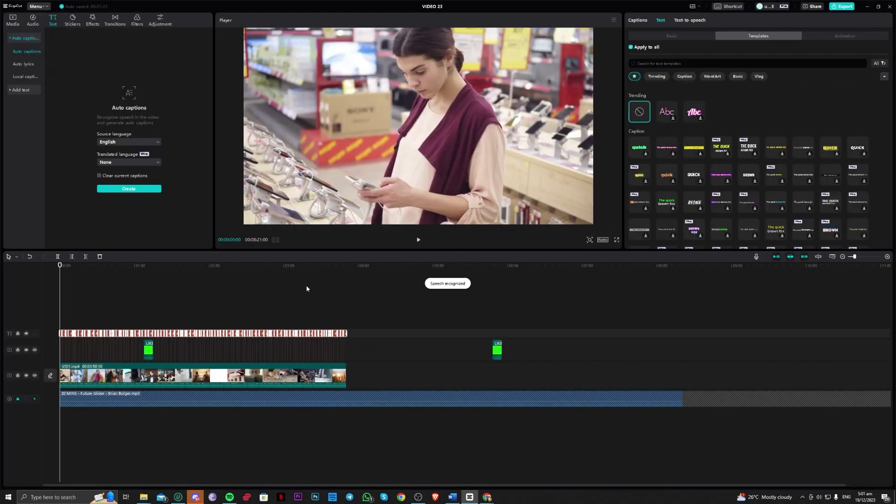
- Skim and play the captioned video, then show the list of caption lines
{"action": "left_click_drag", "start_coordinate": [142, 267], "coordinate": [55, 279]}
{"action": "key", "text": "space"}
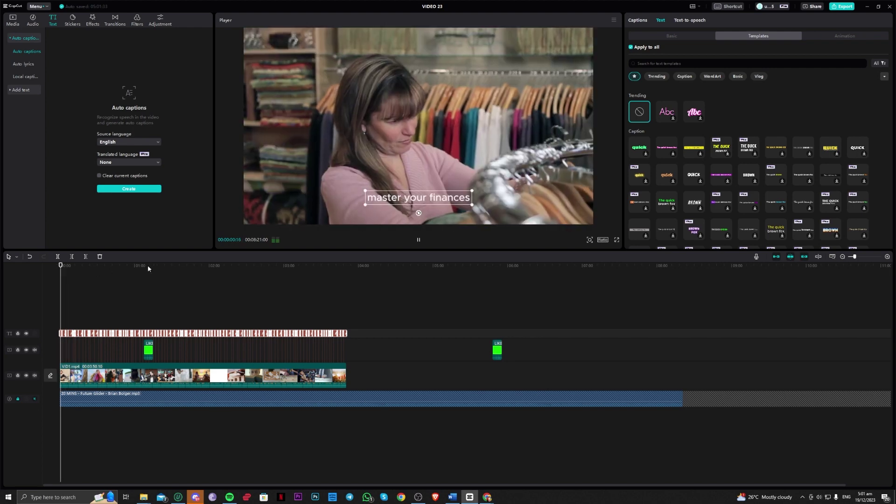
{"action": "left_click", "coordinate": [645, 20]}
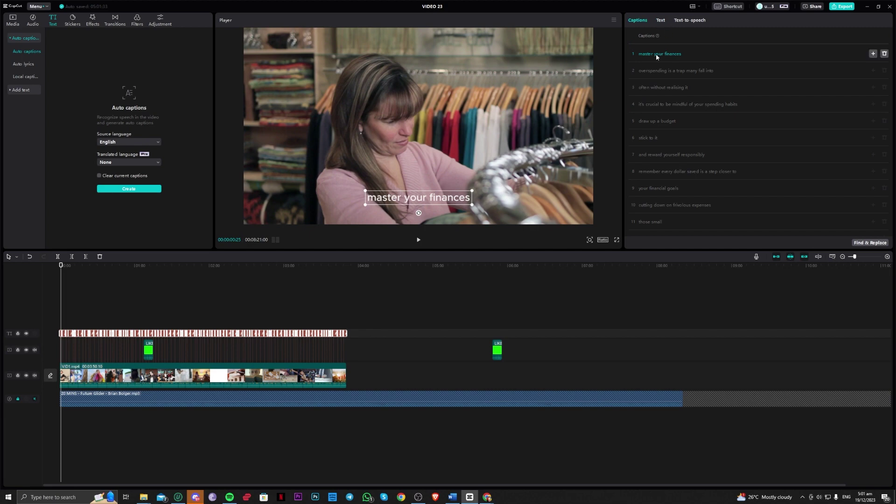
- Split caption 32 into 'as we reach the midpoint' and 'of our discussion'
{"action": "left_click_drag", "start_coordinate": [144, 268], "coordinate": [144, 269]}
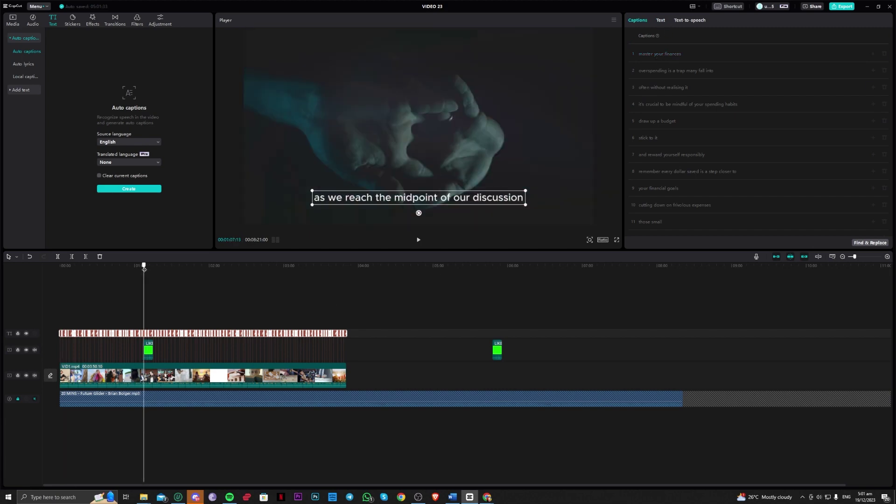
{"action": "left_click", "coordinate": [444, 203]}
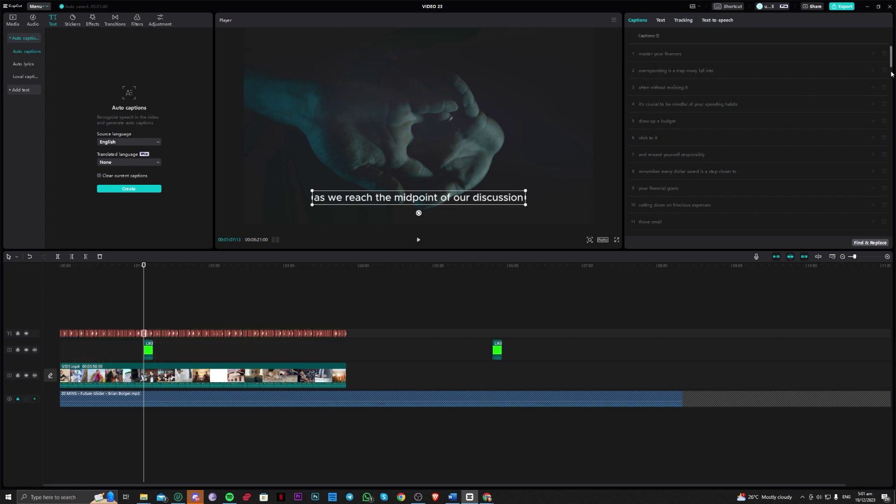
{"action": "left_click_drag", "start_coordinate": [891, 61], "coordinate": [892, 111]}
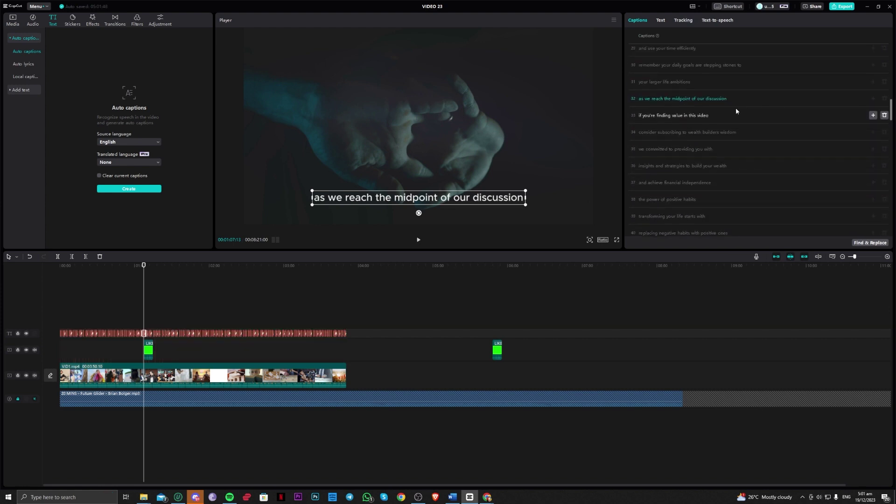
{"action": "left_click", "coordinate": [693, 99]}
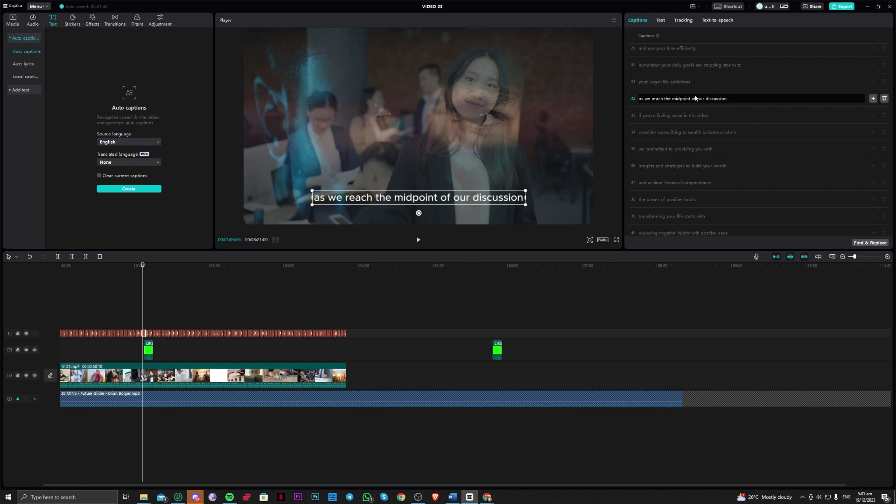
{"action": "key", "text": "Delete"}
{"action": "key", "text": "Return"}
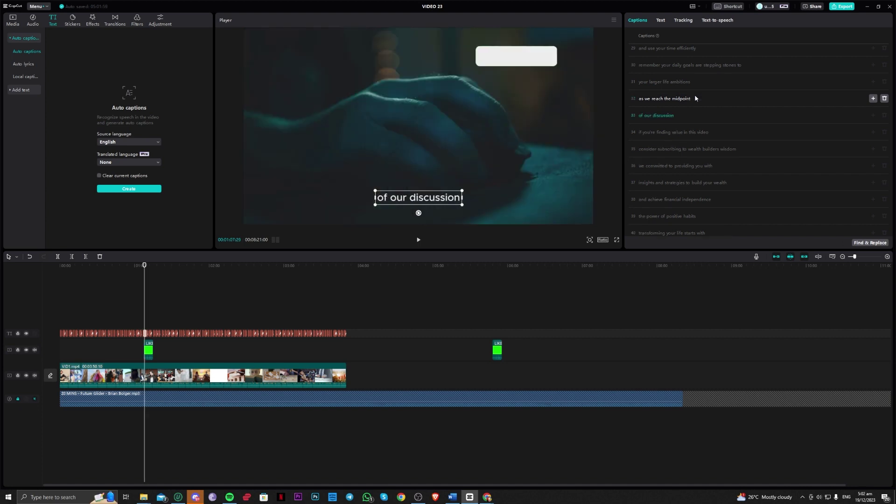
- Replay the section just before the split to check the two captions
{"action": "left_click", "coordinate": [140, 266]}
{"action": "key", "text": "space"}
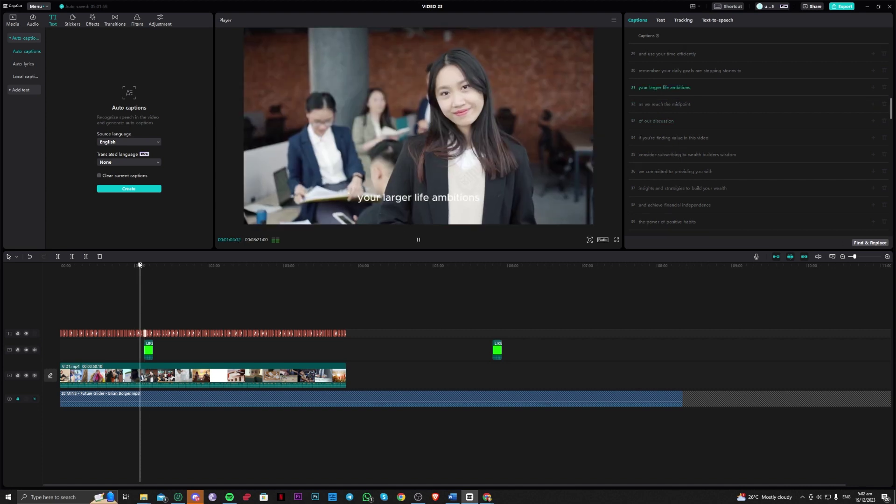
{"action": "key", "text": "space"}
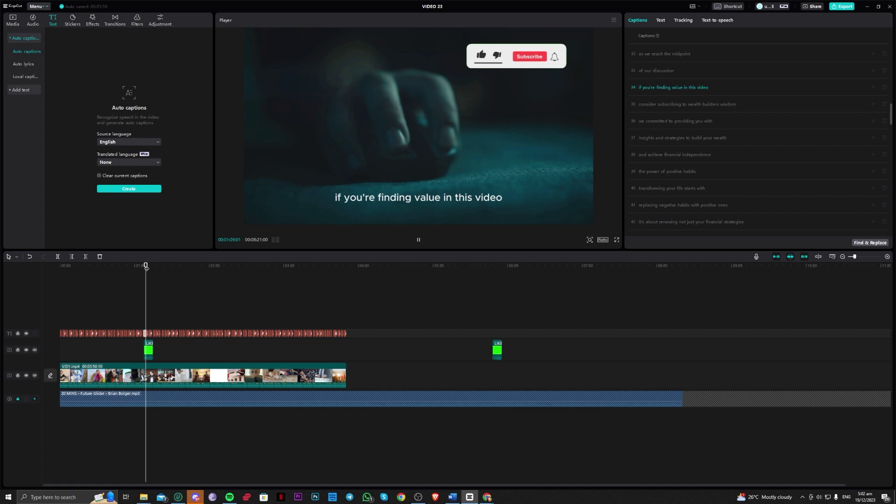
- Make the captions uppercase in the Arial Black font
{"action": "left_click", "coordinate": [659, 22]}
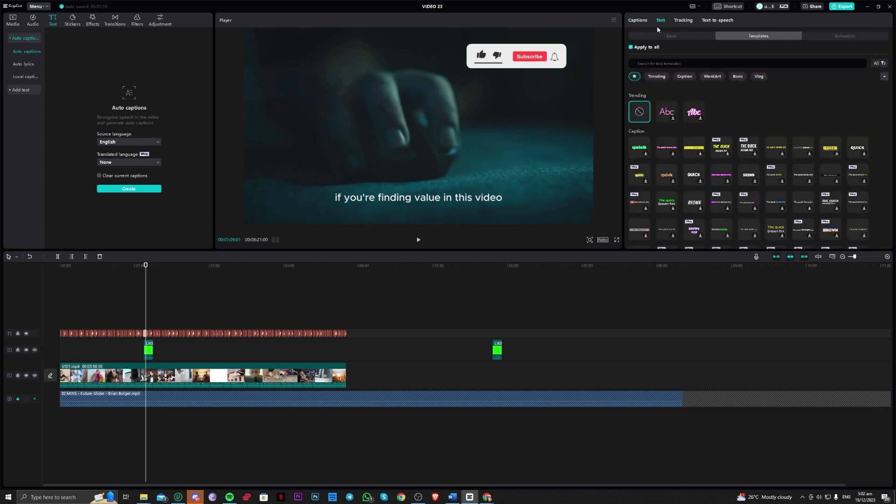
{"action": "left_click", "coordinate": [670, 36]}
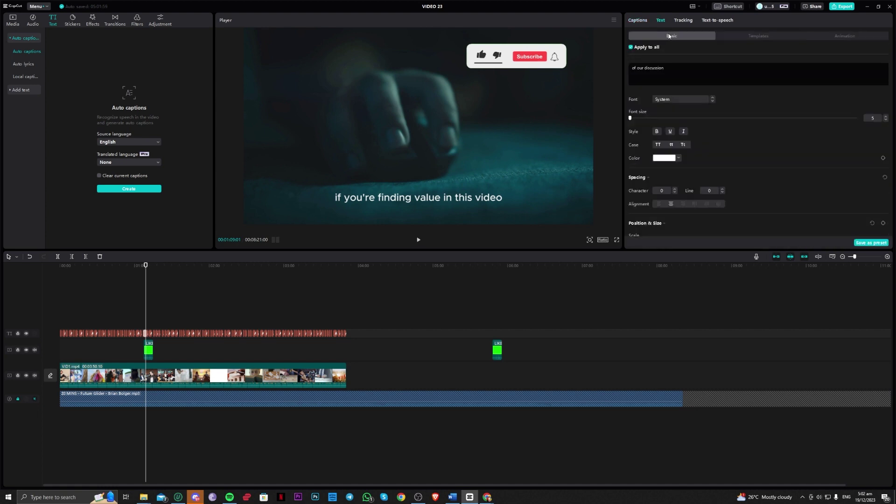
{"action": "left_click", "coordinate": [659, 145]}
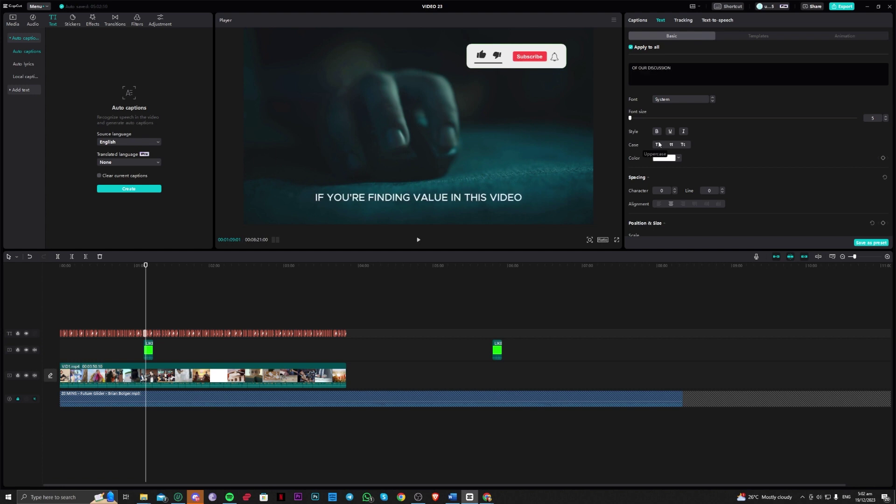
{"action": "left_click", "coordinate": [676, 102]}
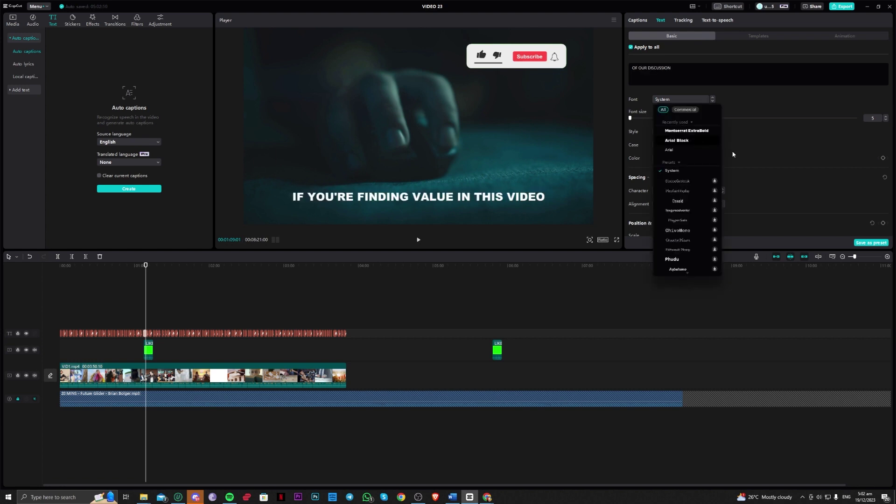
{"action": "left_click", "coordinate": [689, 140]}
- Add a black caption shadow: opacity 100%, blurriness 40%, distance 18, angle -141°
{"action": "left_click_drag", "start_coordinate": [892, 82], "coordinate": [892, 187]}
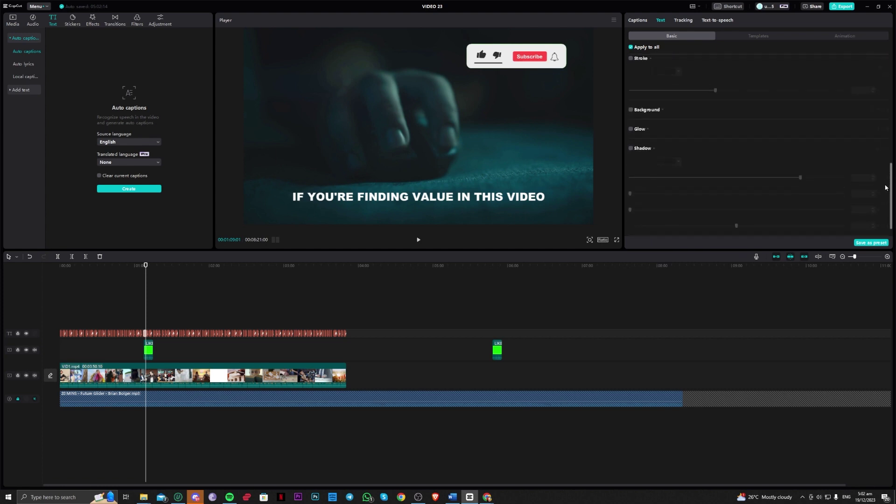
{"action": "left_click", "coordinate": [630, 149]}
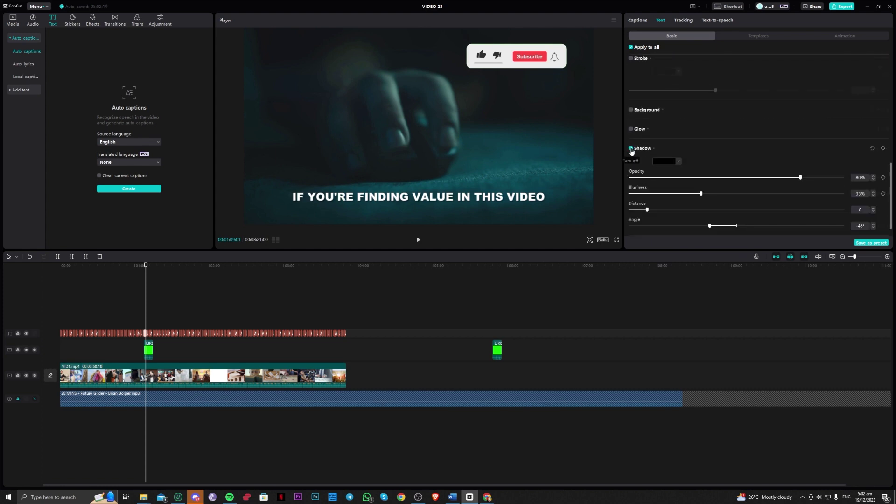
{"action": "left_click_drag", "start_coordinate": [811, 178], "coordinate": [850, 177]}
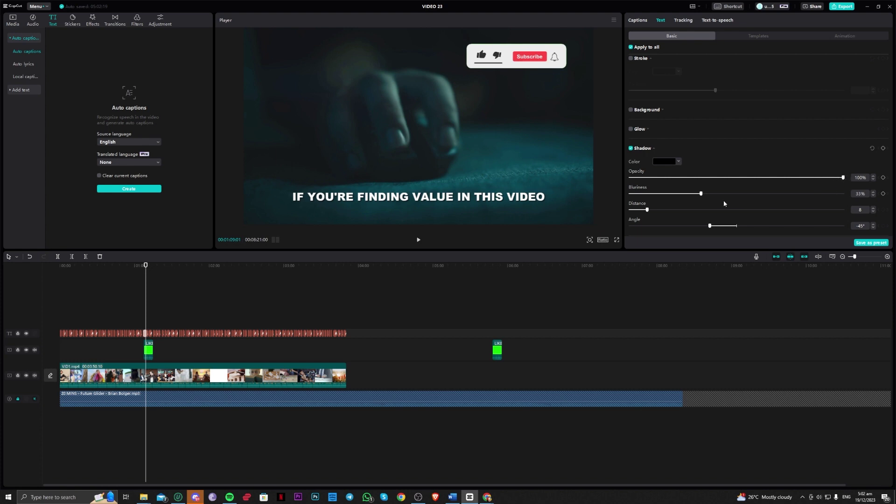
{"action": "left_click_drag", "start_coordinate": [701, 193], "coordinate": [845, 200]}
{"action": "mouse_move", "coordinate": [718, 195]}
{"action": "left_mouse_down"}
{"action": "mouse_move", "coordinate": [674, 196]}
{"action": "mouse_move", "coordinate": [789, 196]}
{"action": "mouse_move", "coordinate": [701, 201]}
{"action": "mouse_move", "coordinate": [715, 194]}
{"action": "left_mouse_up"}
{"action": "mouse_move", "coordinate": [647, 210]}
{"action": "left_mouse_down"}
{"action": "mouse_move", "coordinate": [681, 208]}
{"action": "mouse_move", "coordinate": [649, 211]}
{"action": "left_mouse_up"}
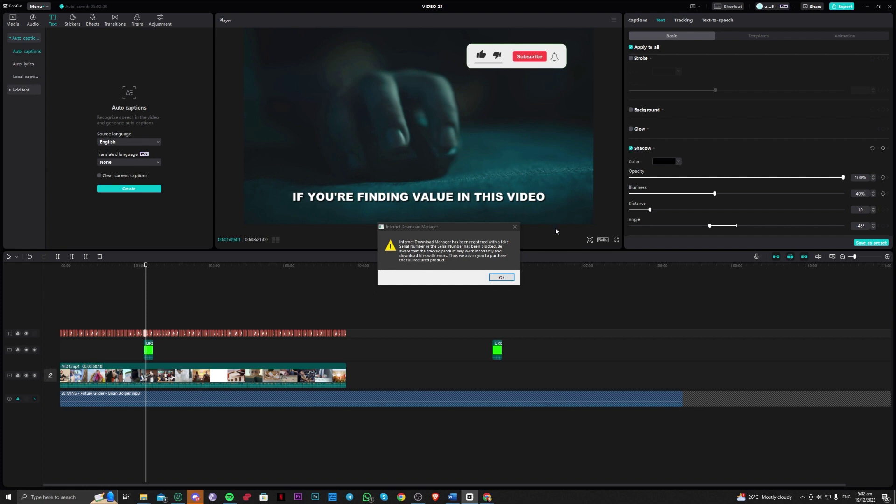
{"action": "left_click", "coordinate": [513, 228]}
{"action": "left_click_drag", "start_coordinate": [711, 228], "coordinate": [647, 229]}
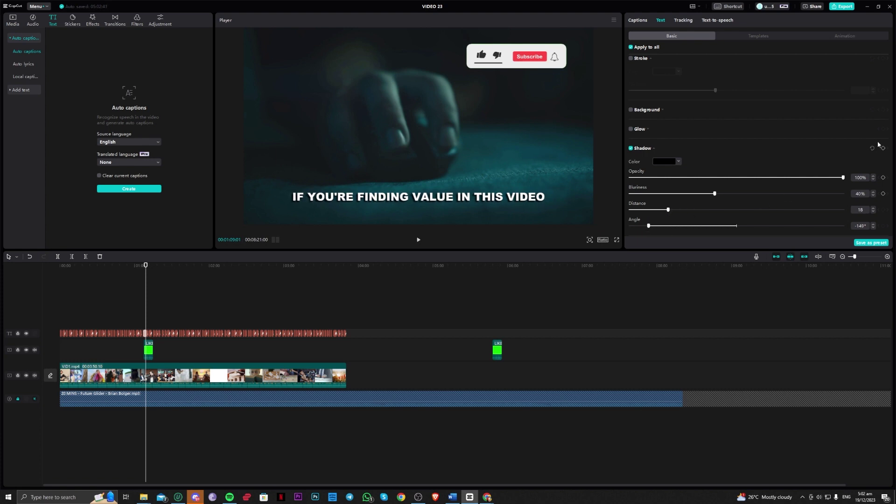
{"action": "scroll", "coordinate": [889, 154], "scroll_direction": "up", "scroll_amount": 5}
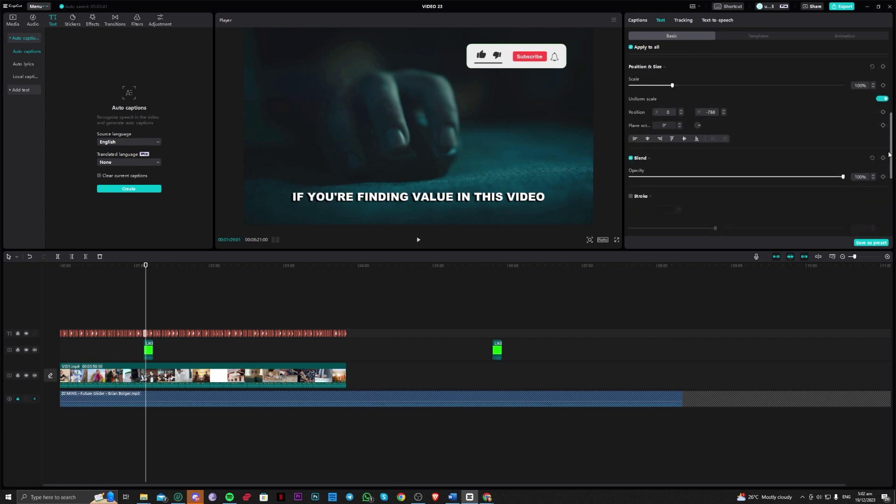
{"action": "scroll", "coordinate": [889, 154], "scroll_direction": "down", "scroll_amount": 1}
{"action": "left_click", "coordinate": [631, 163]}
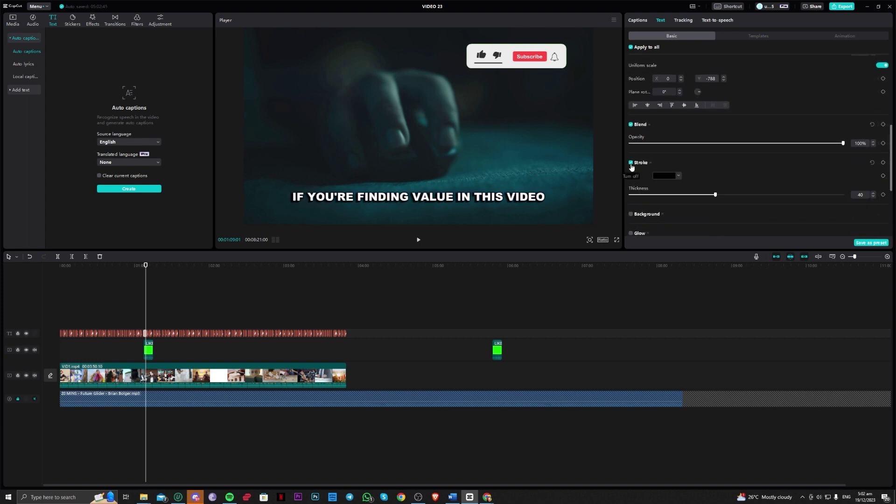
{"action": "left_click", "coordinate": [631, 163]}
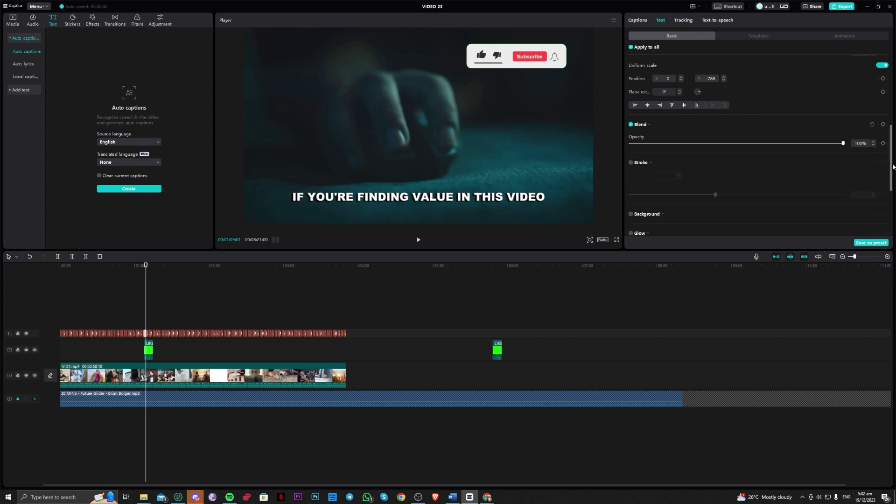
{"action": "scroll", "coordinate": [889, 168], "scroll_direction": "down", "scroll_amount": 4}
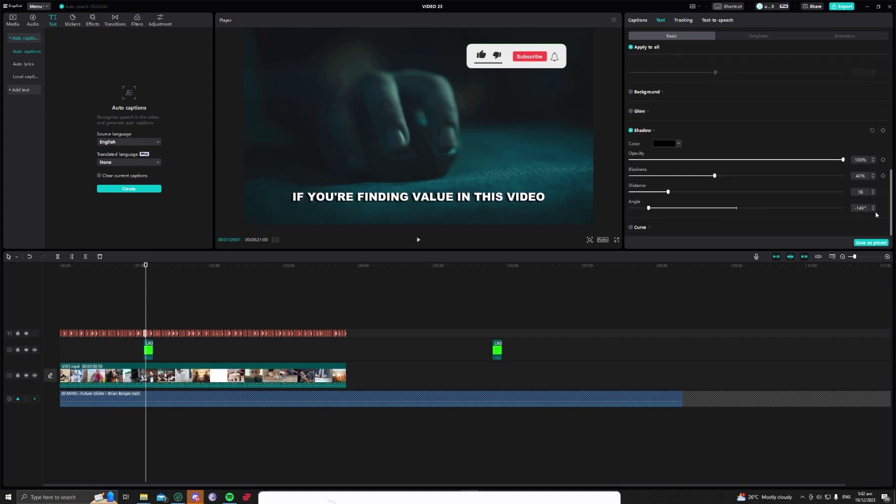
{"action": "scroll", "coordinate": [873, 186], "scroll_direction": "up", "scroll_amount": 3}
{"action": "scroll", "coordinate": [870, 150], "scroll_direction": "down", "scroll_amount": 3}
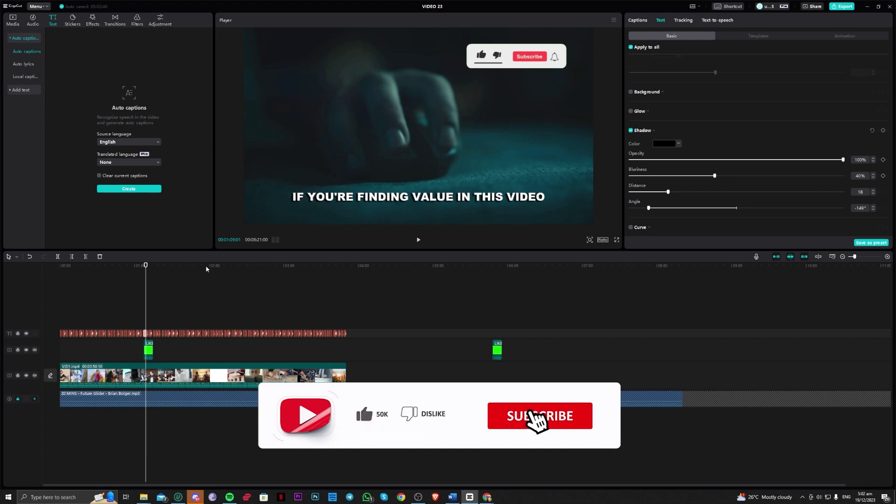
{"action": "left_click_drag", "start_coordinate": [206, 269], "coordinate": [82, 299]}
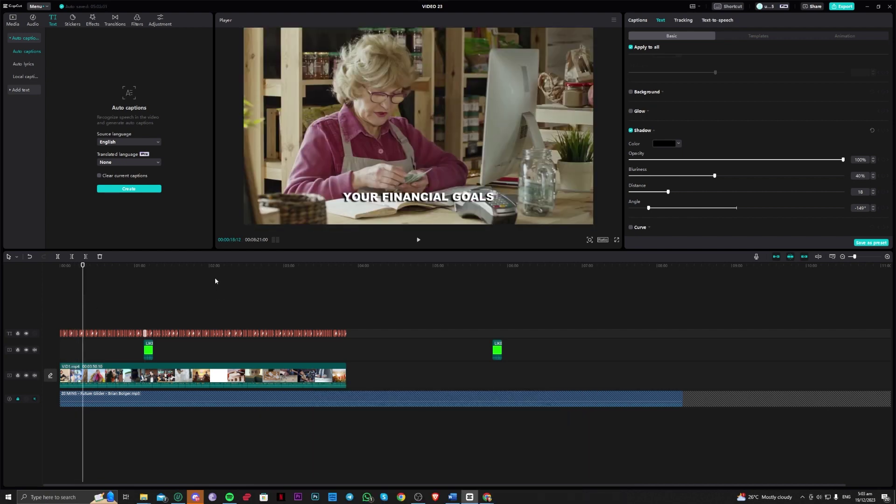